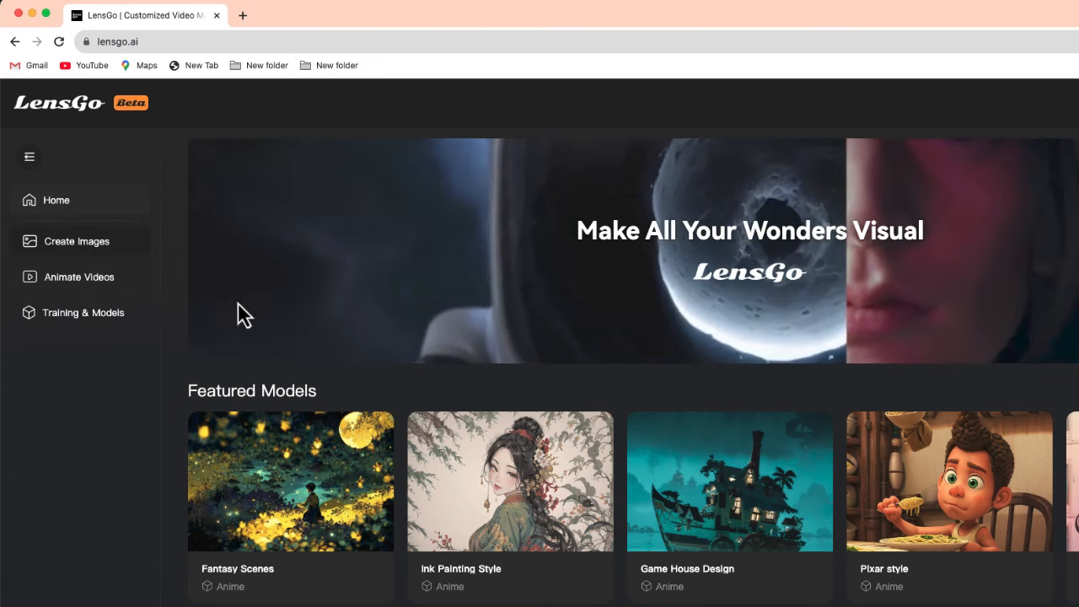
pyautogui.moveTo(771, 517)
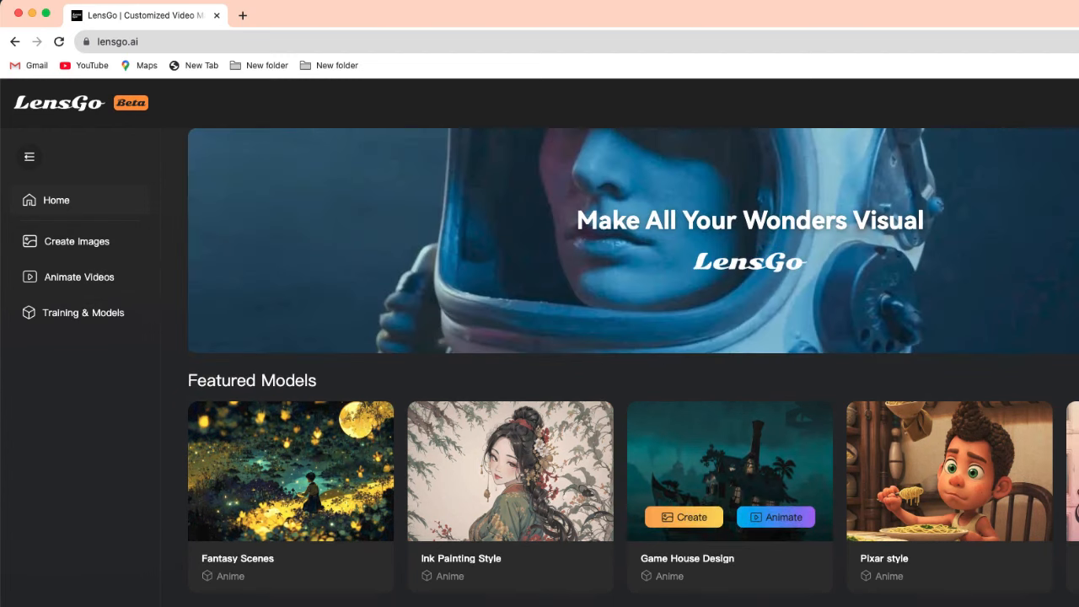
pyautogui.scroll(-3, 1058, 566)
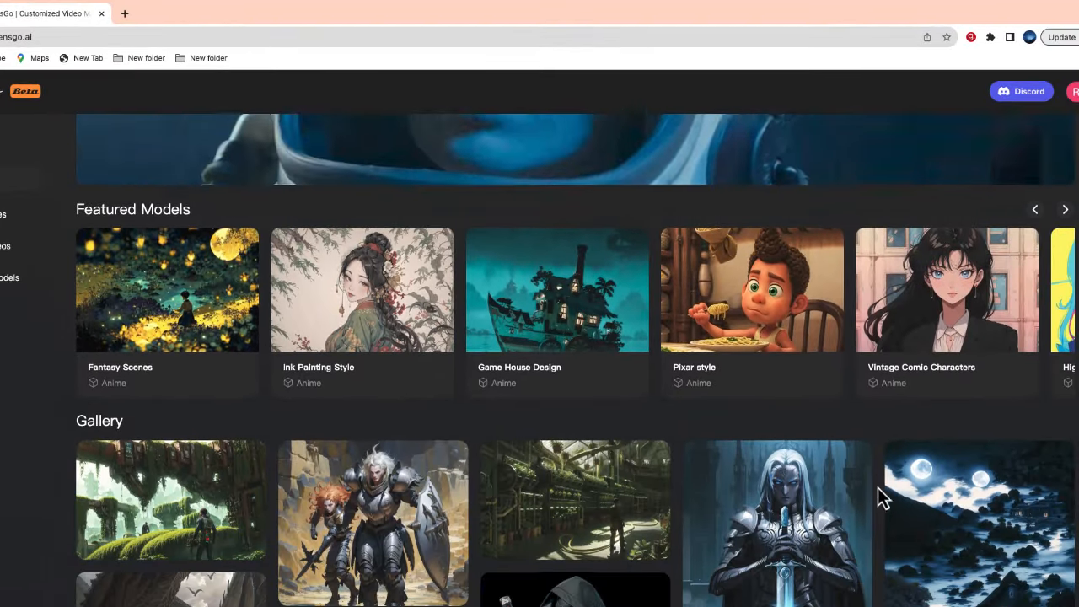
pyautogui.scroll(2, 868, 498)
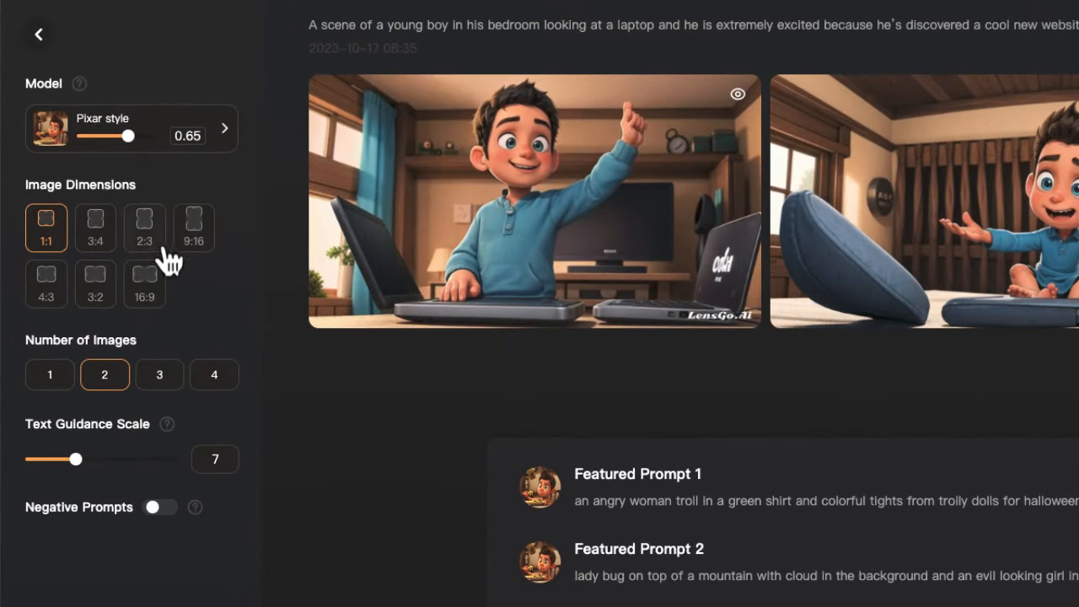
# - Generate four Pixar-style images with 16:9 dimensions from Featured Prompt 3, the man with curly hair and a gold background
pyautogui.click(159, 283)
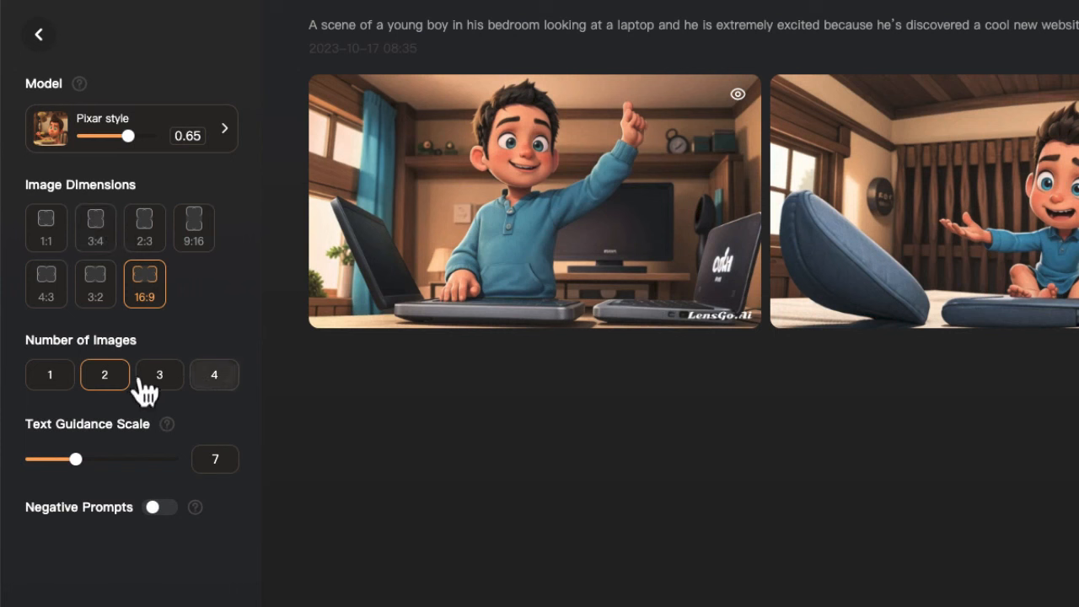
pyautogui.click(219, 383)
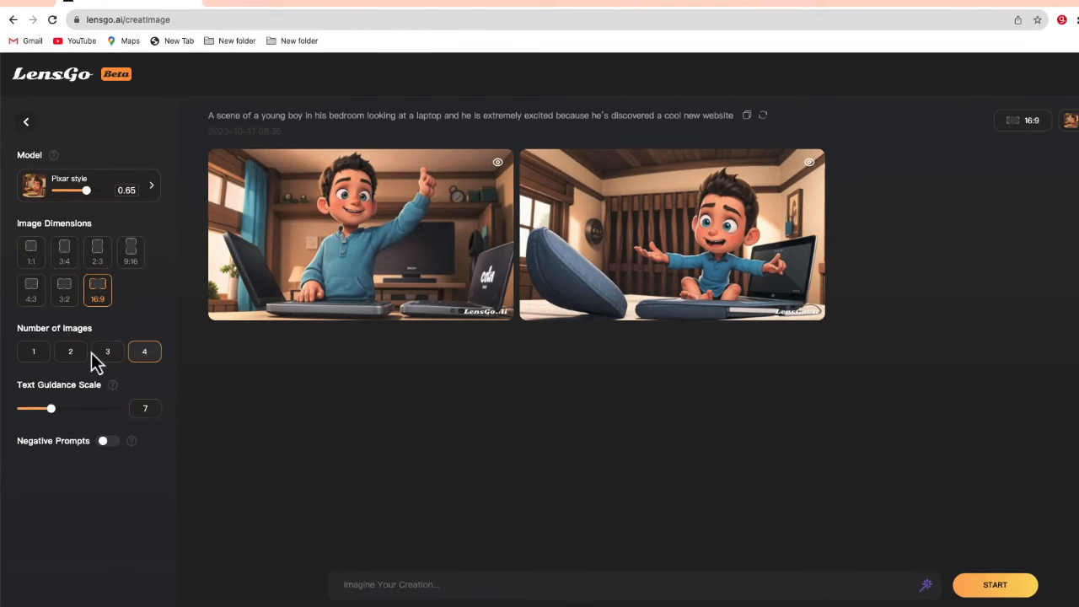
pyautogui.click(405, 585)
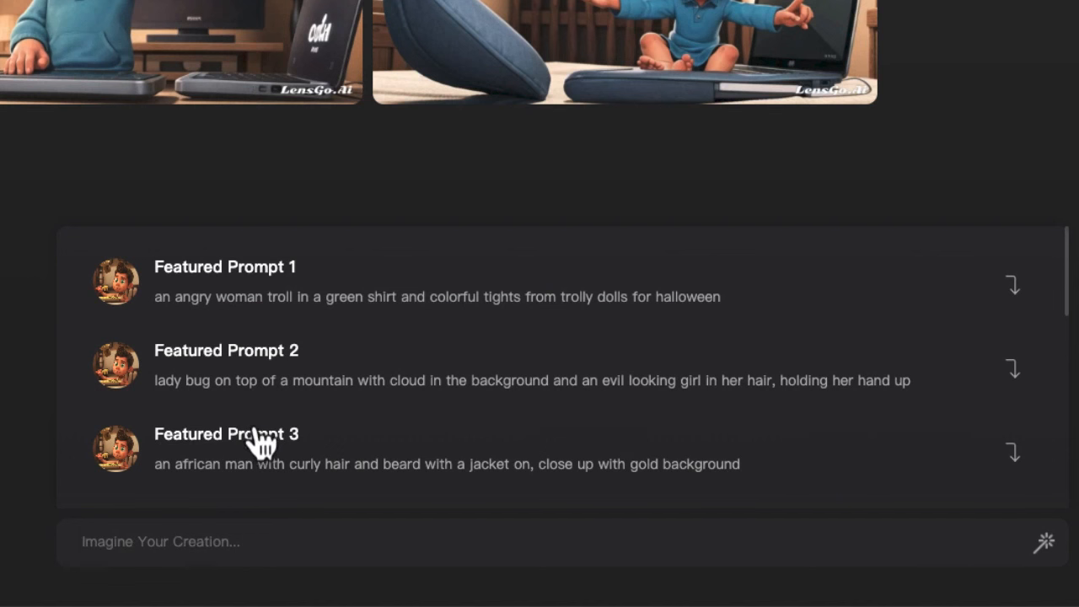
pyautogui.click(1013, 455)
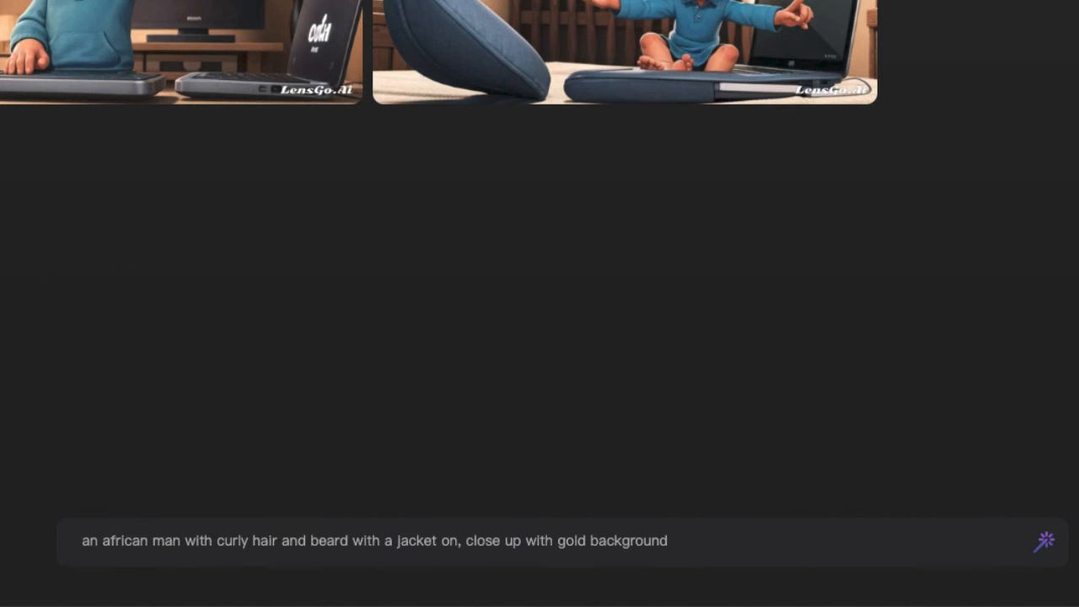
pyautogui.click(948, 567)
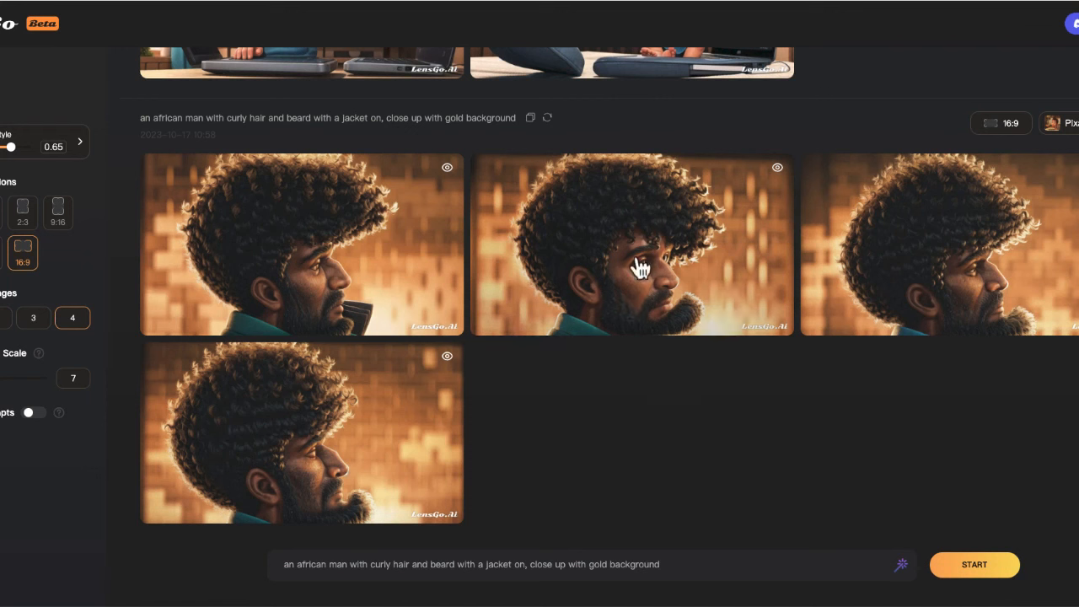
# - Examine the generated images of the curly-haired, bearded man one by one in the enlarged preview
pyautogui.click(364, 272)
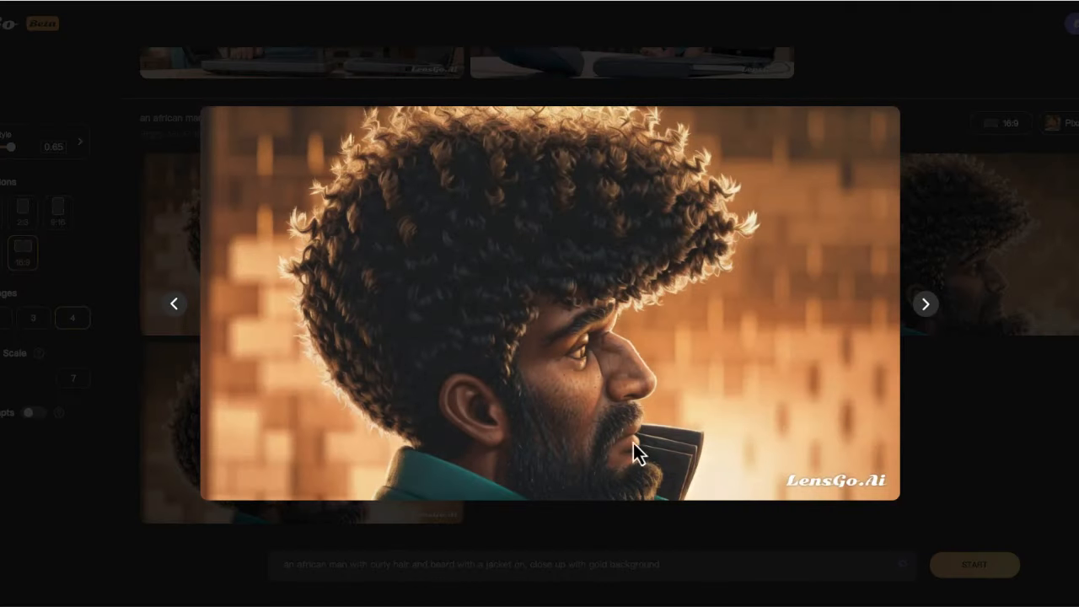
pyautogui.click(938, 314)
pyautogui.click(939, 317)
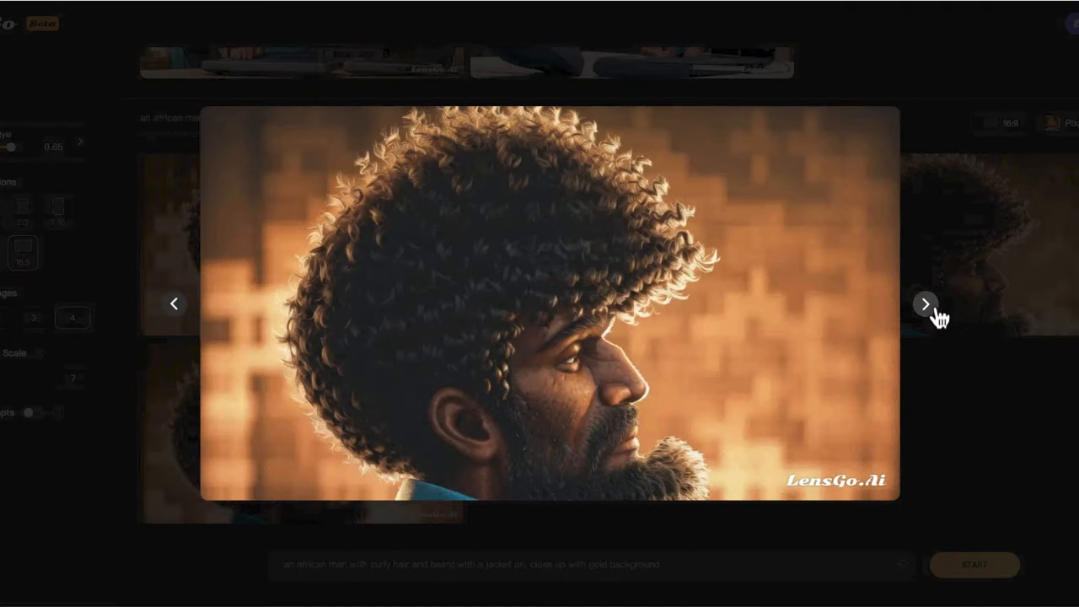
pyautogui.click(937, 319)
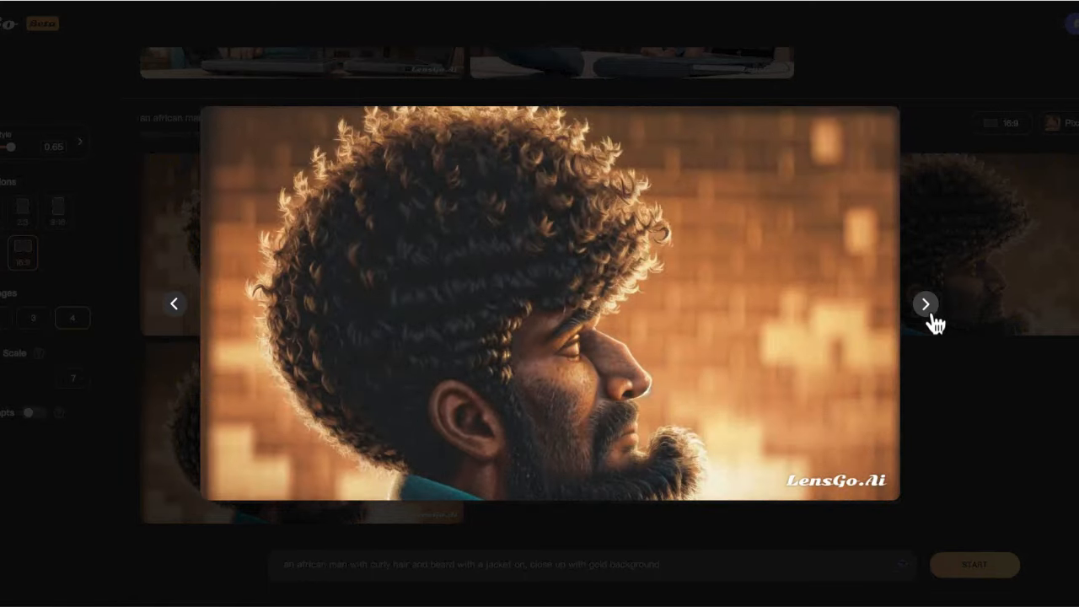
pyautogui.click(934, 322)
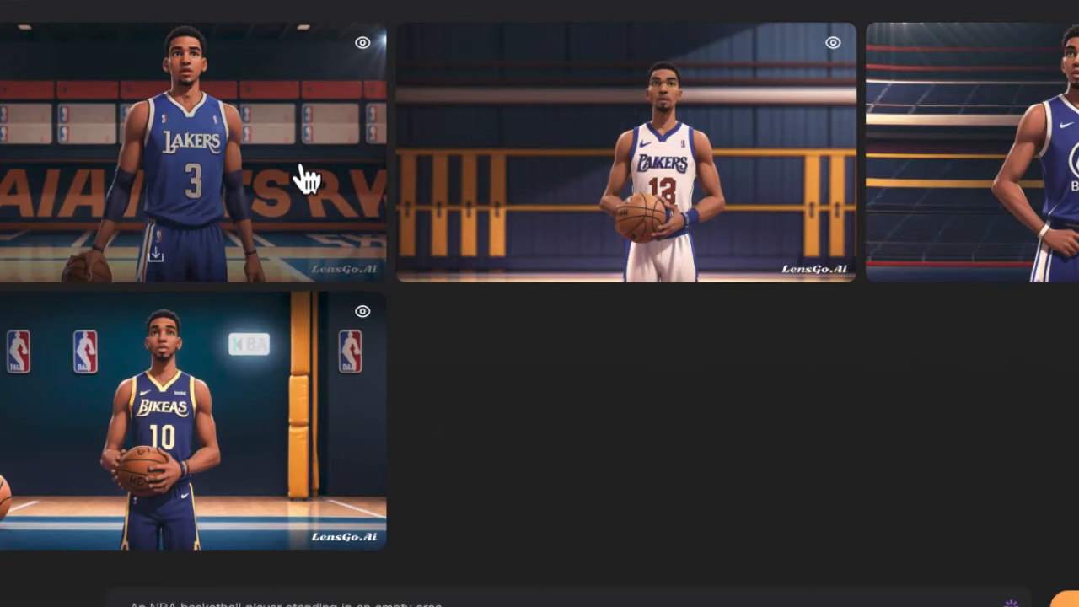
# - Examine the generated NBA basketball player images in the enlarged preview and return to the results
pyautogui.click(299, 166)
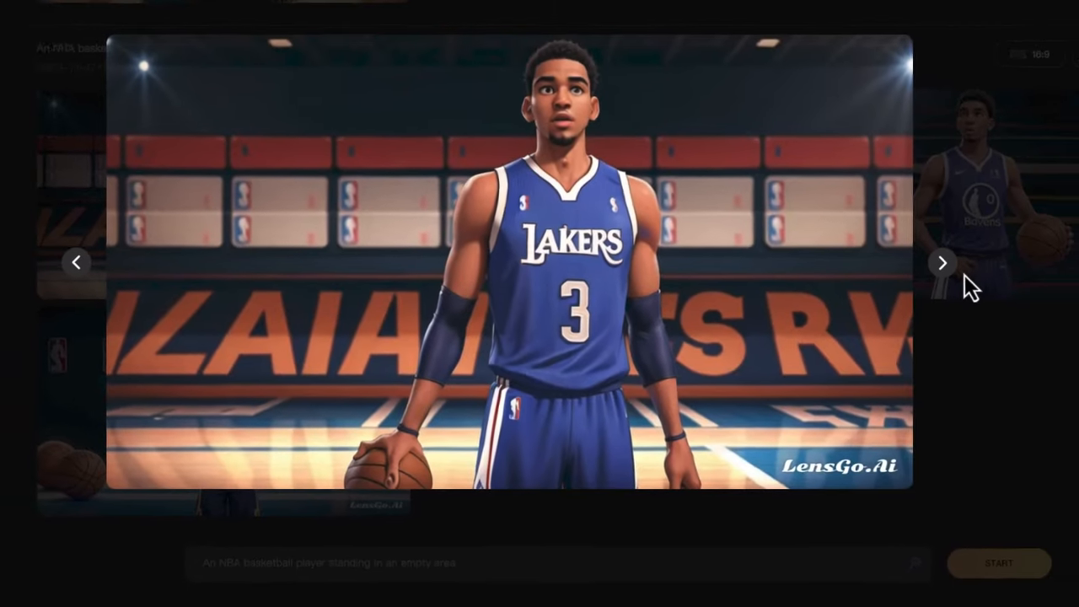
pyautogui.click(943, 263)
pyautogui.click(933, 265)
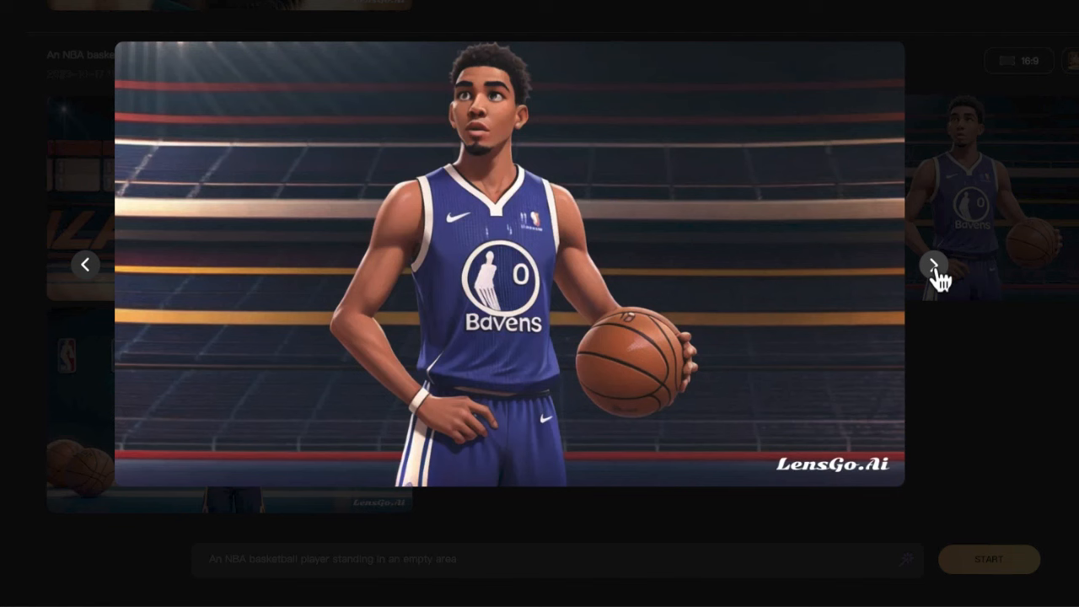
pyautogui.click(933, 265)
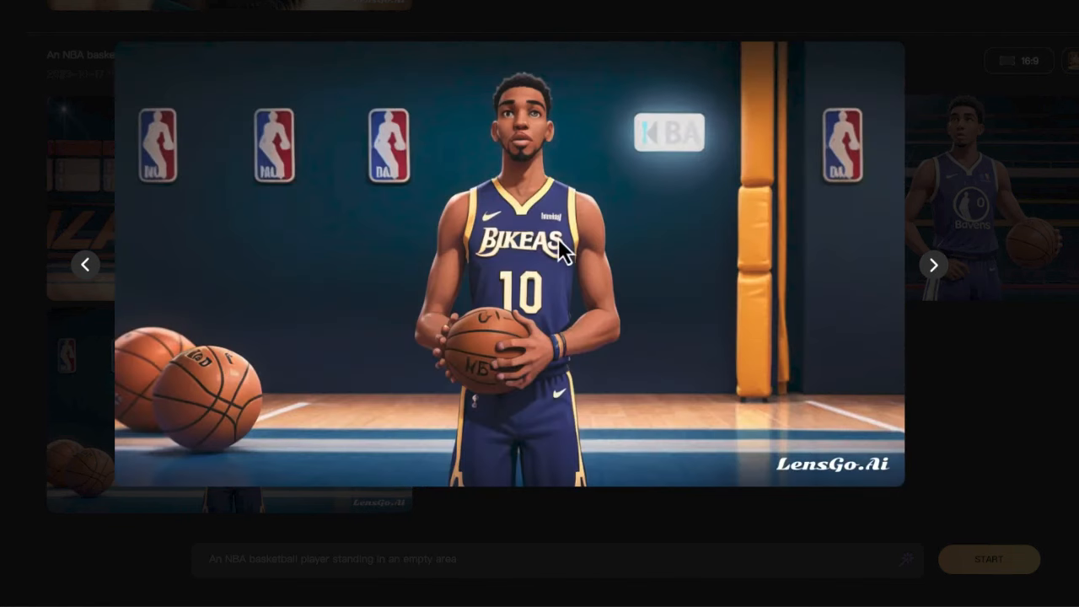
pyautogui.click(86, 265)
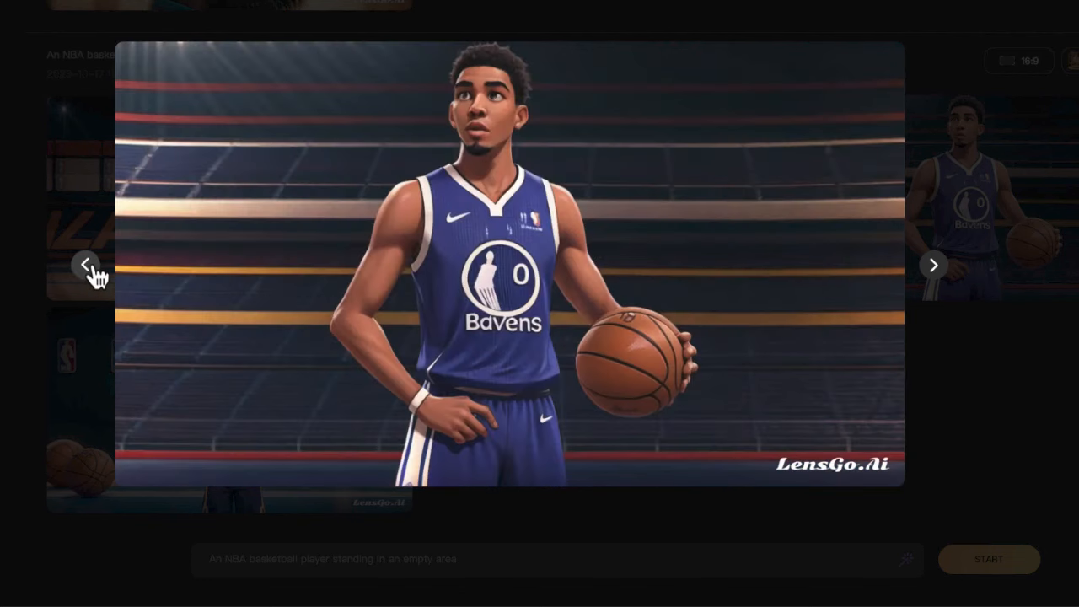
pyautogui.click(980, 55)
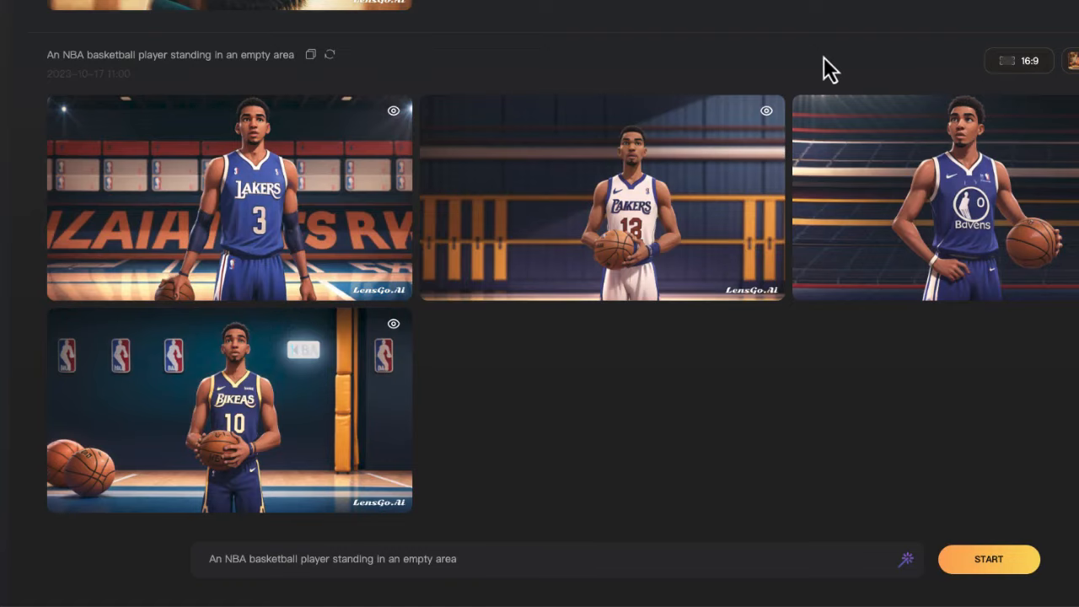
pyautogui.click(224, 175)
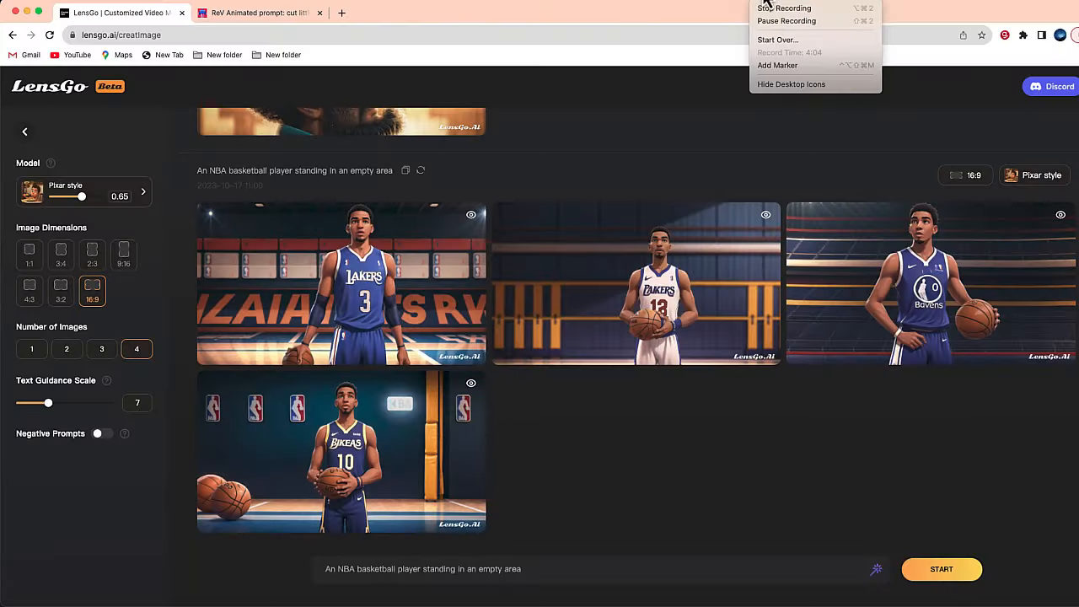
pyautogui.click(764, 444)
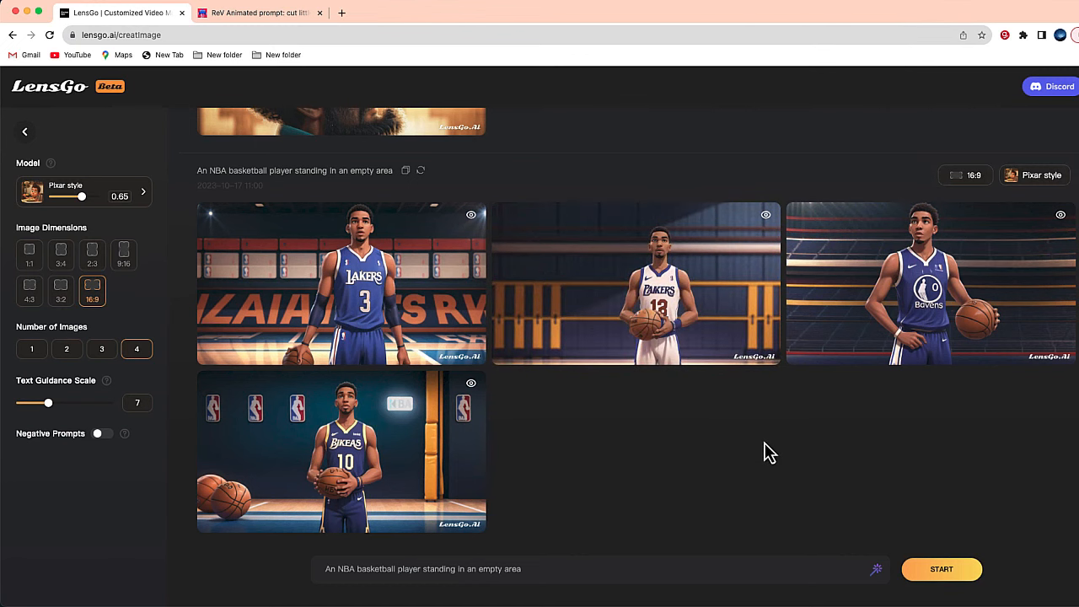
# - Copy the Sherlock Holmes bunny prompt from the PromptHero page and replace the LensGo image prompt with it
pyautogui.click(269, 14)
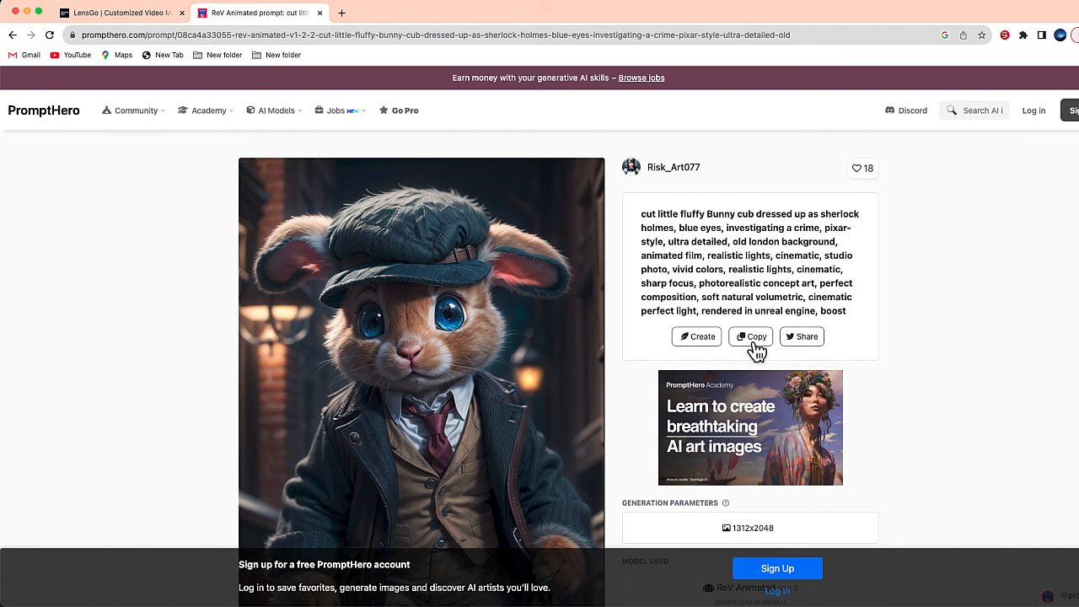
pyautogui.click(162, 16)
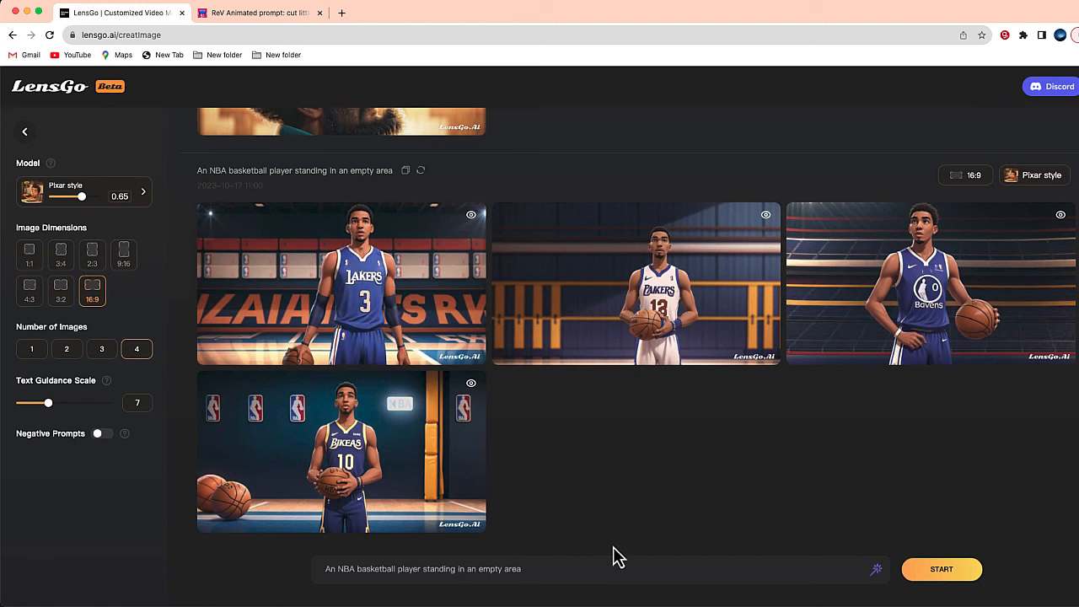
pyautogui.doubleClick(490, 569)
pyautogui.press('super+a')
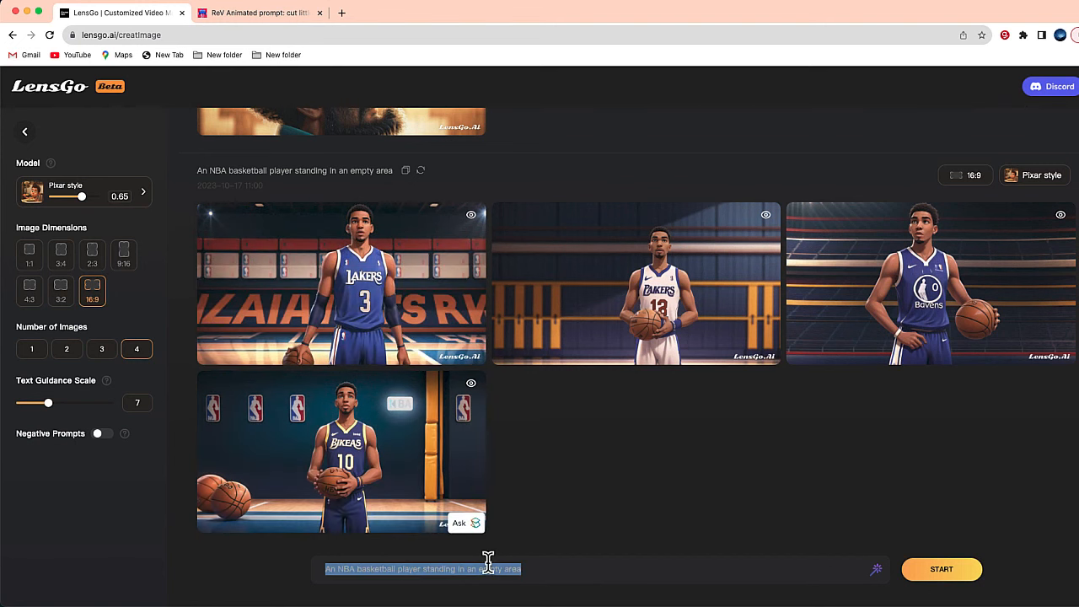
pyautogui.press('BackSpace')
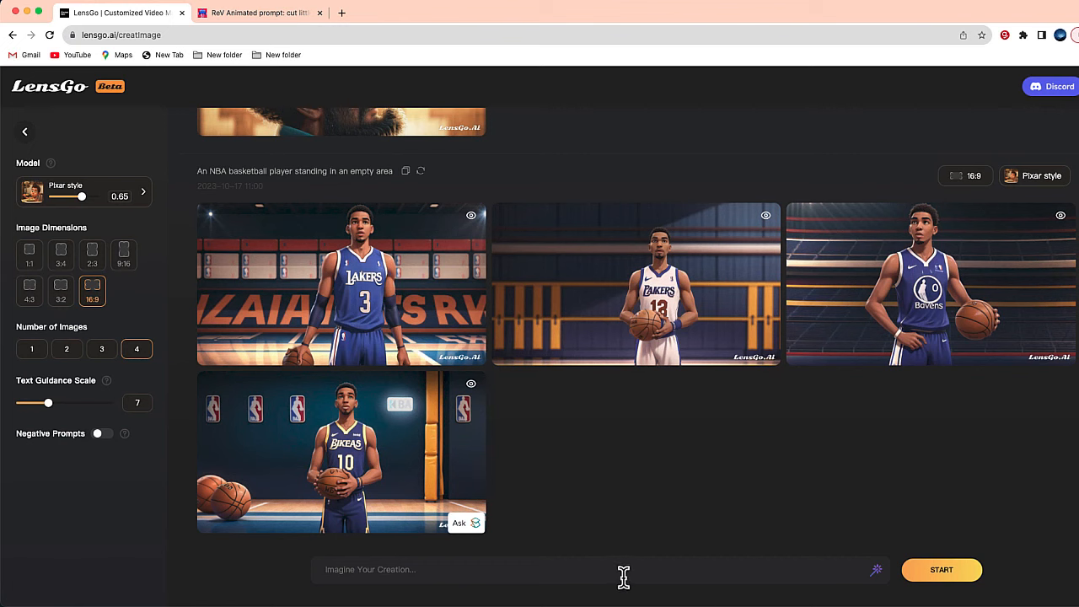
pyautogui.press('super+v')
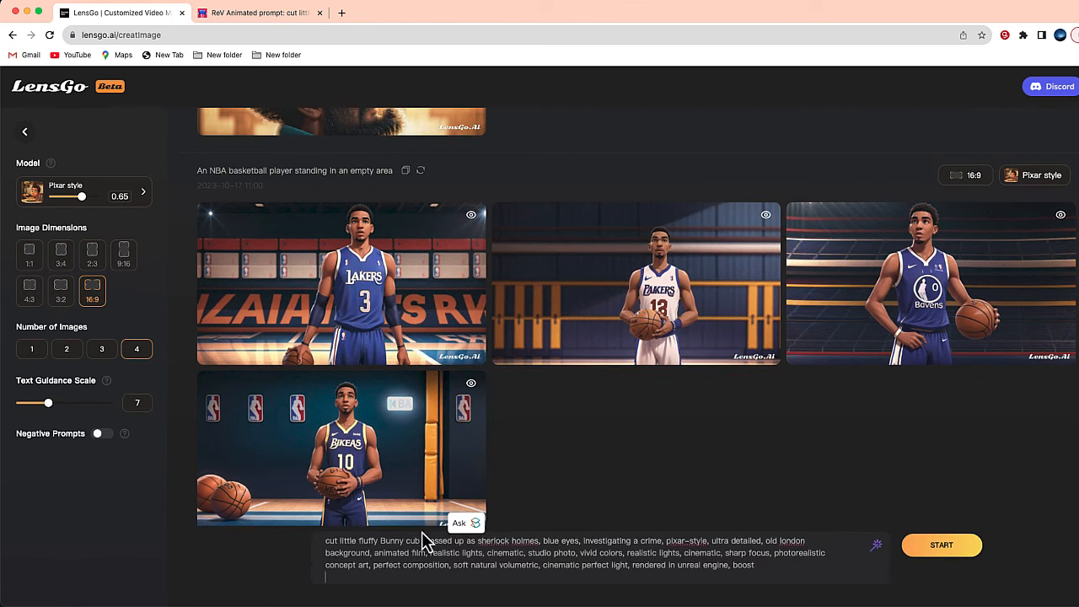
# - Correct the prompt's first word to "cute" and generate the bunny images
pyautogui.click(338, 540)
pyautogui.write('e')
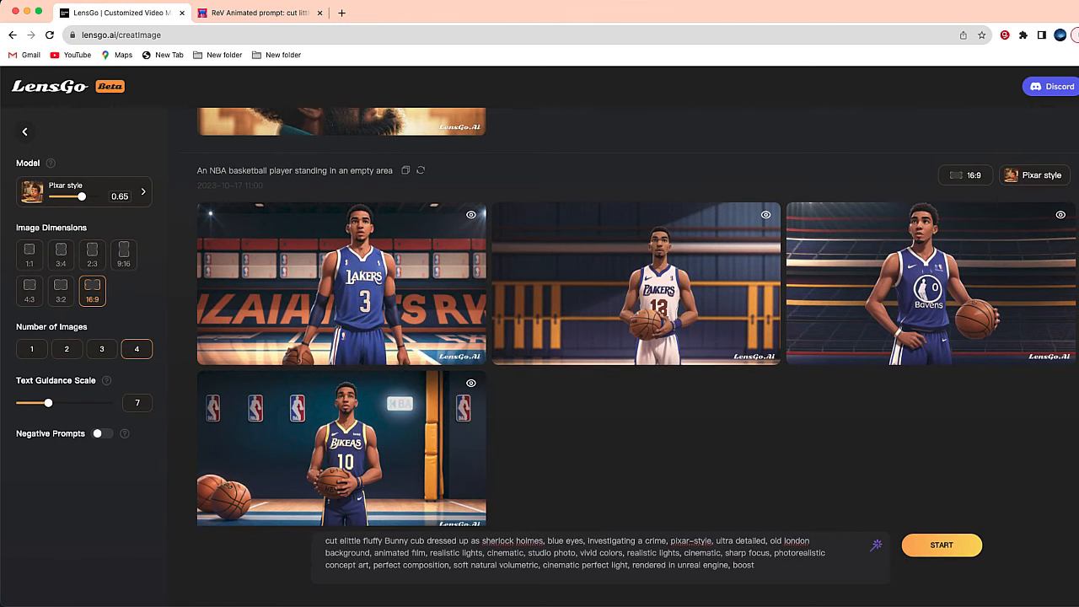
pyautogui.press('BackSpace')
pyautogui.press('BackSpace')
pyautogui.write('e')
pyautogui.click(940, 546)
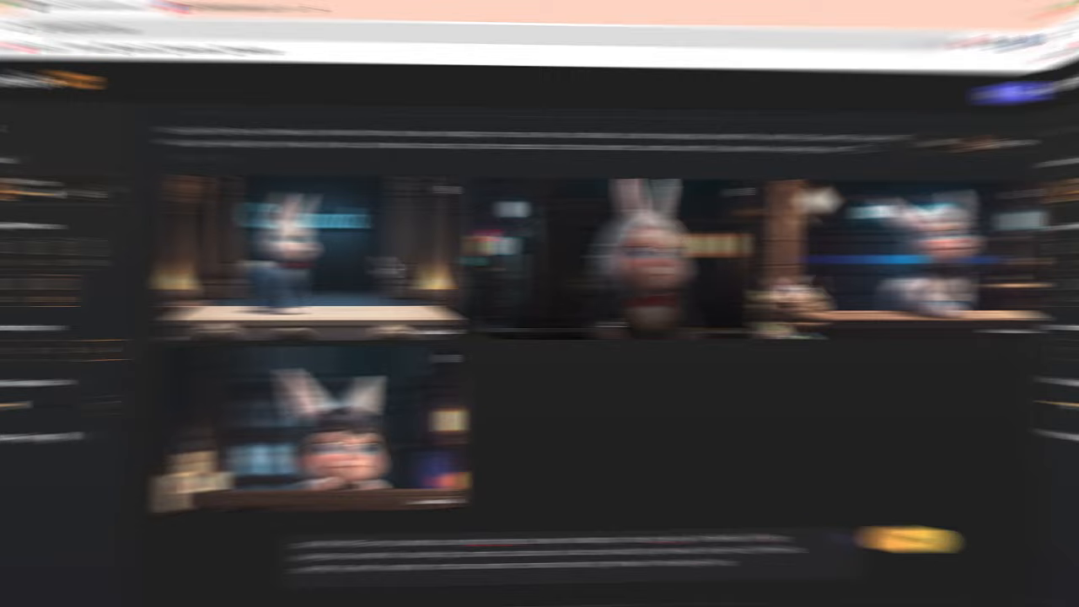
# - Examine the generated bunny images one by one in the enlarged preview and close it
pyautogui.click(412, 263)
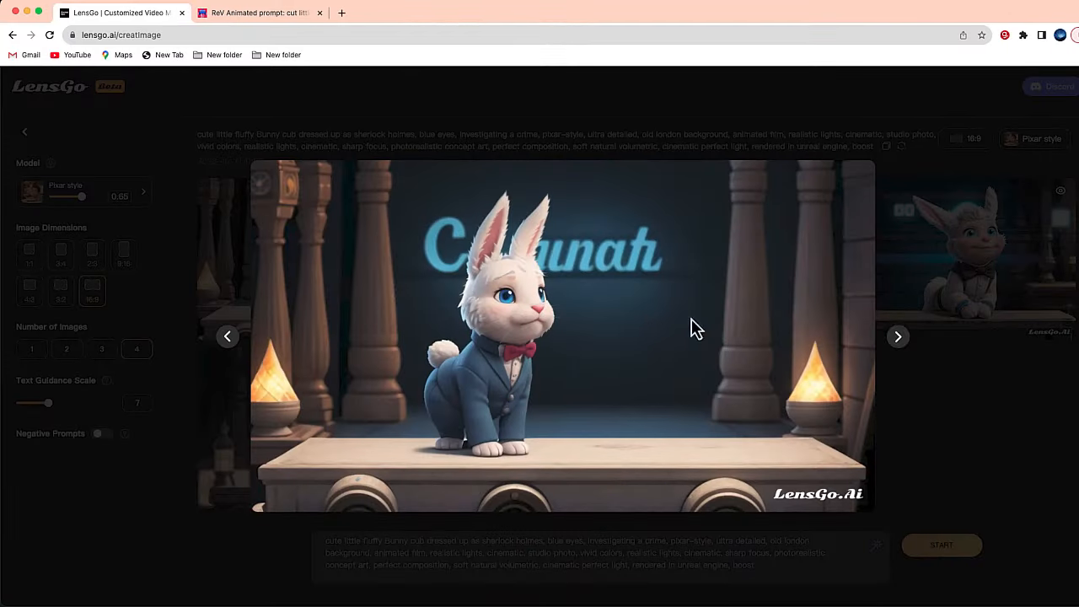
pyautogui.click(899, 340)
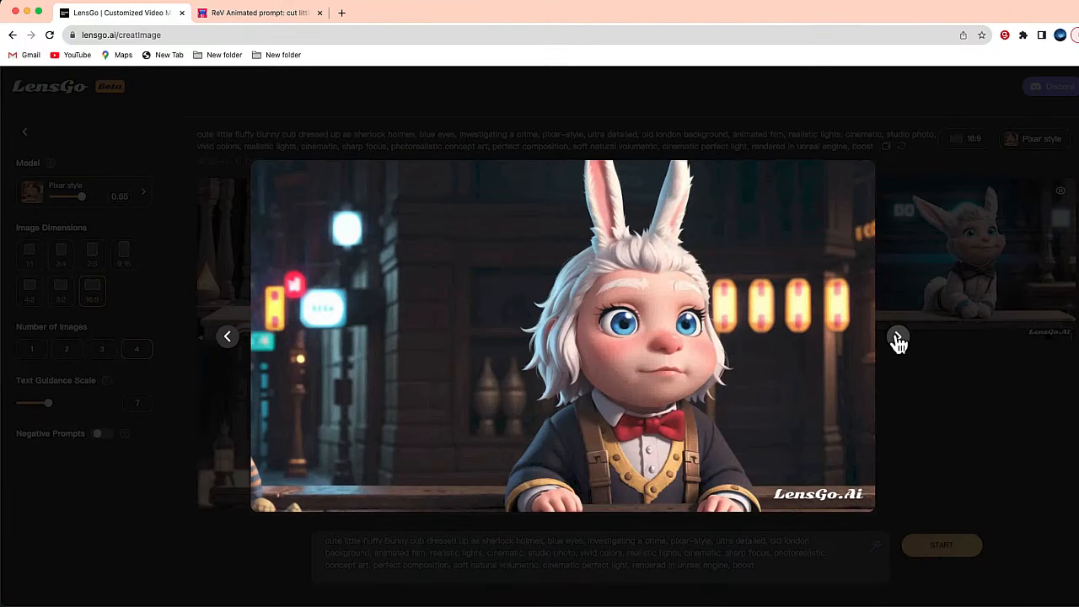
pyautogui.click(898, 340)
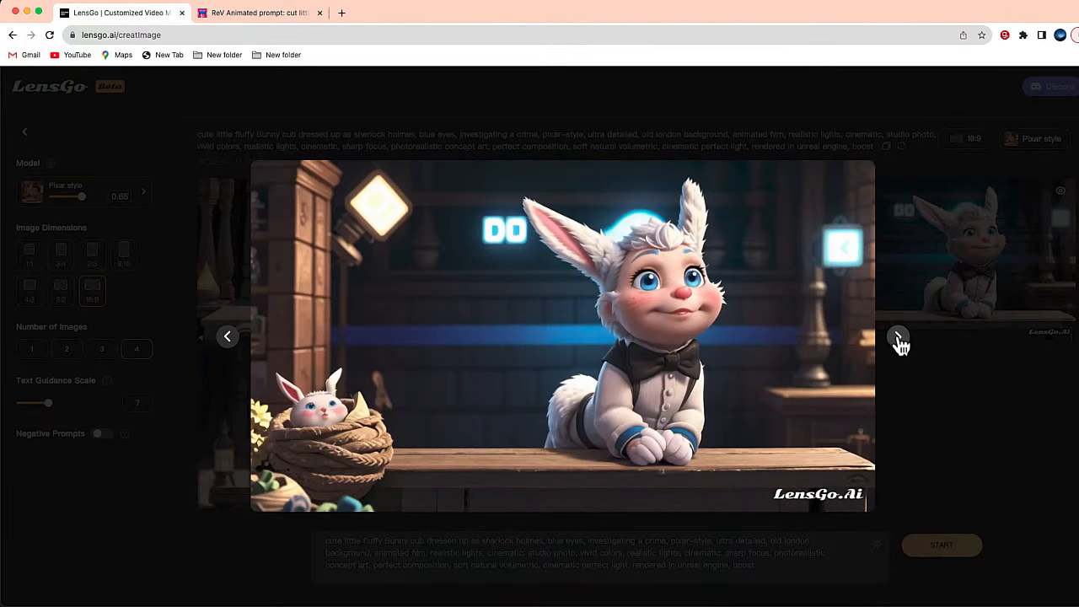
pyautogui.click(899, 340)
pyautogui.click(919, 362)
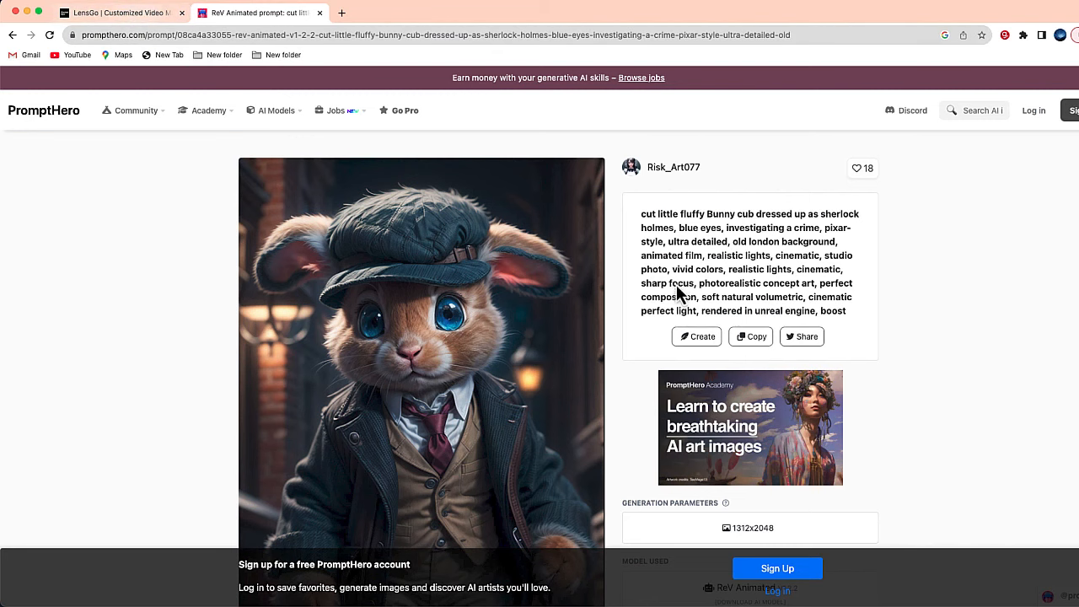
# - Replace the LensGo prompt with "A male teacher, with a beard and brown curly hair, in a classroom of students teaching math" and generate images
pyautogui.click(150, 18)
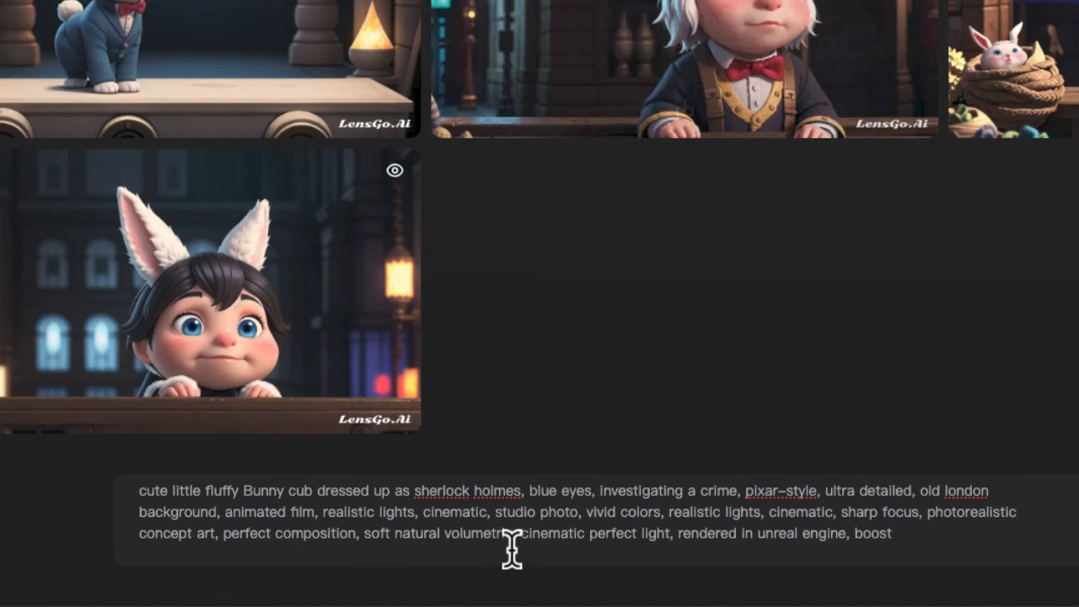
pyautogui.hotkey('ctrl', 'a')
pyautogui.hotkey('ctrl', 'v')
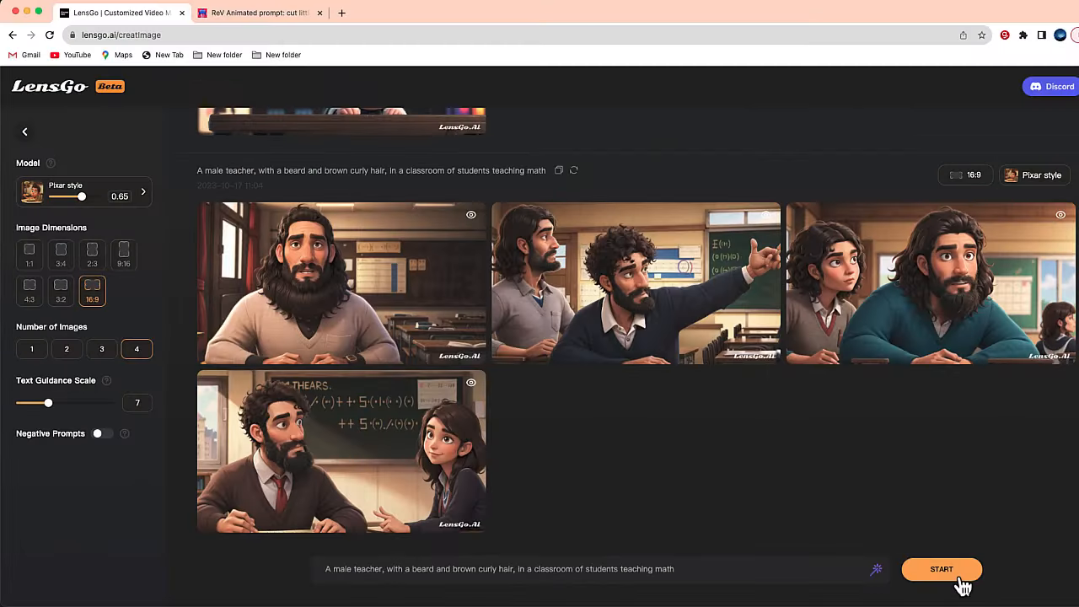
# - Examine the generated math teacher images one by one in the enlarged preview and close it
pyautogui.click(415, 285)
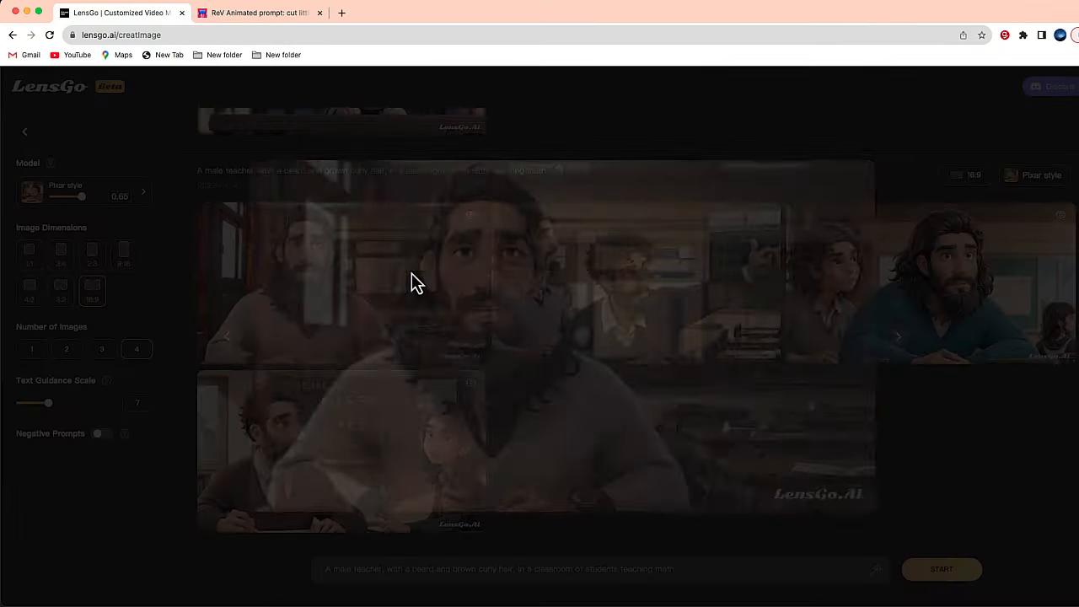
pyautogui.click(898, 337)
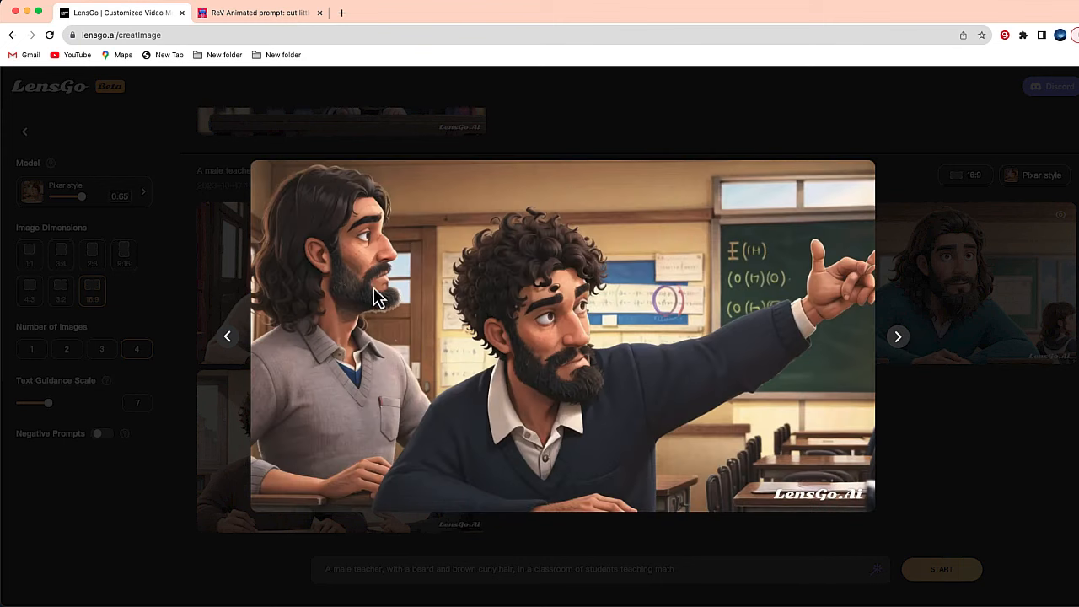
pyautogui.click(901, 339)
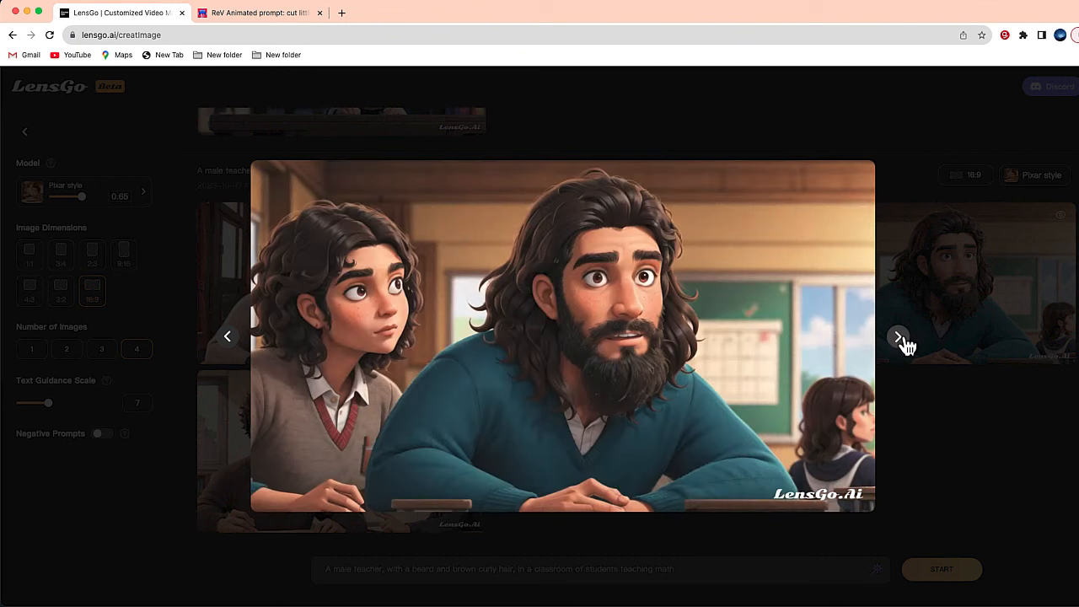
pyautogui.click(900, 339)
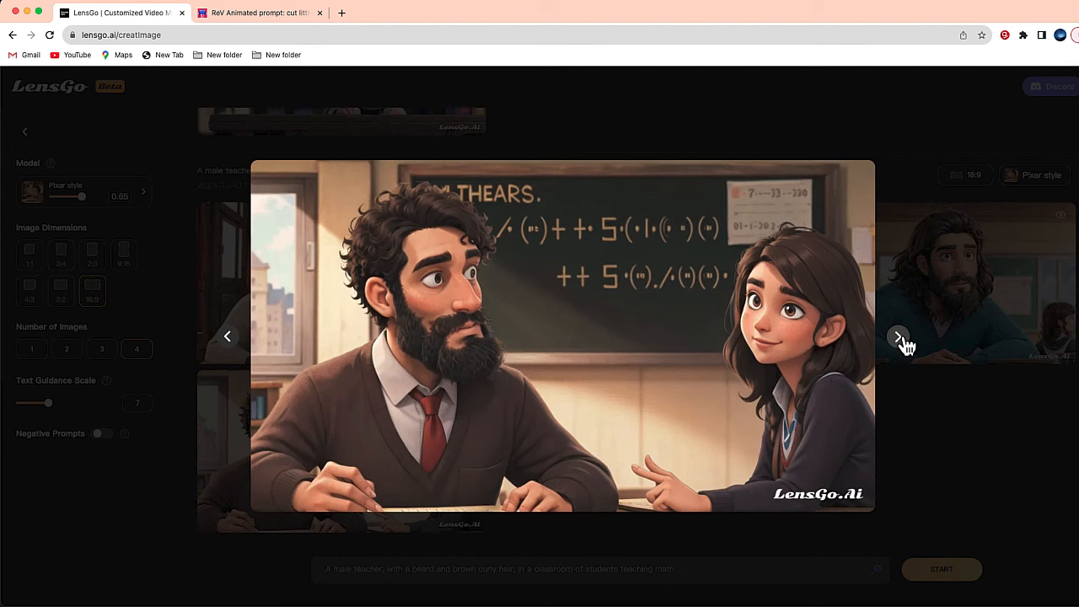
pyautogui.click(914, 330)
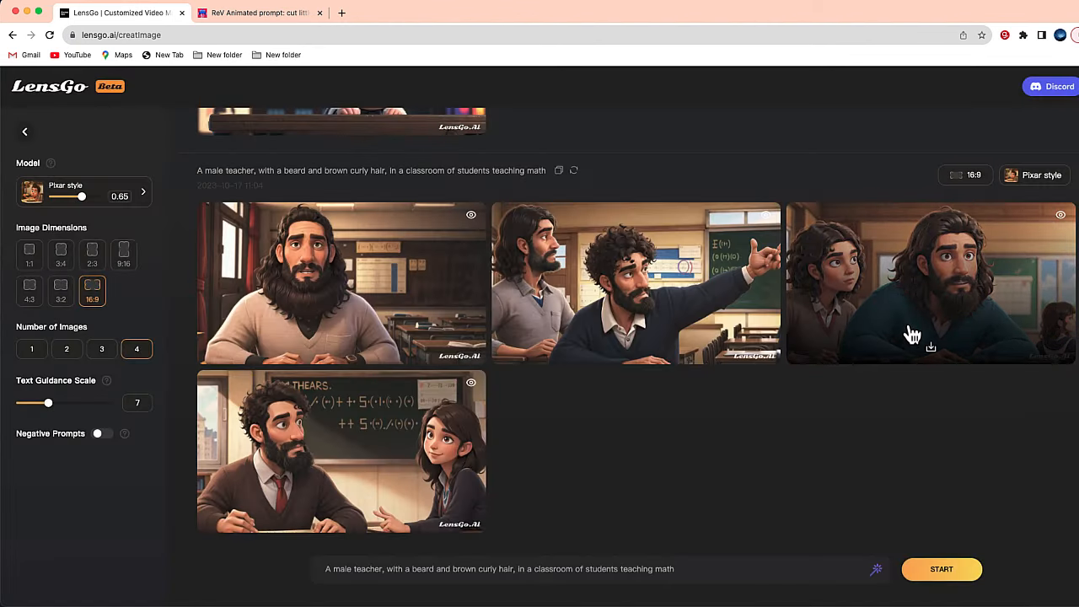